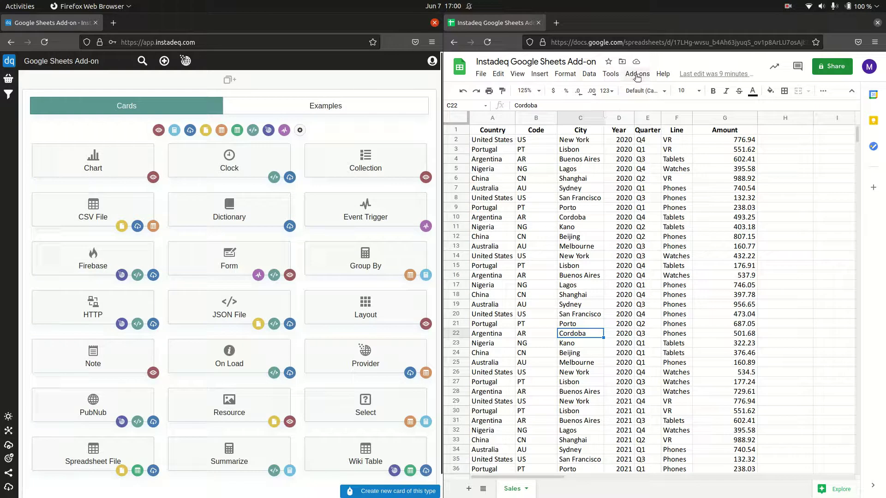
Step: Open the Add-ons menu to reach add-on management over the sales sheet
left_click(638, 74)
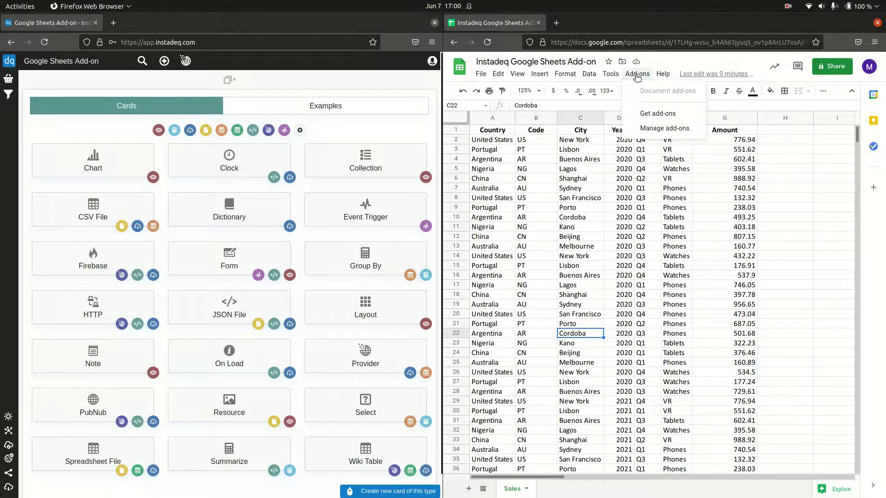
Step: Search the Marketplace for 'instadeq' and open the Instadeq Spreadsheet add-on
left_click(664, 129)
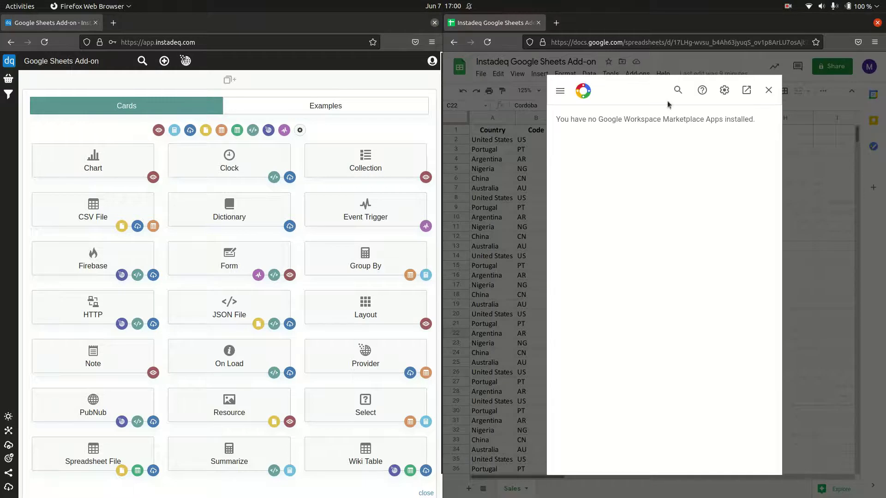
left_click(678, 91)
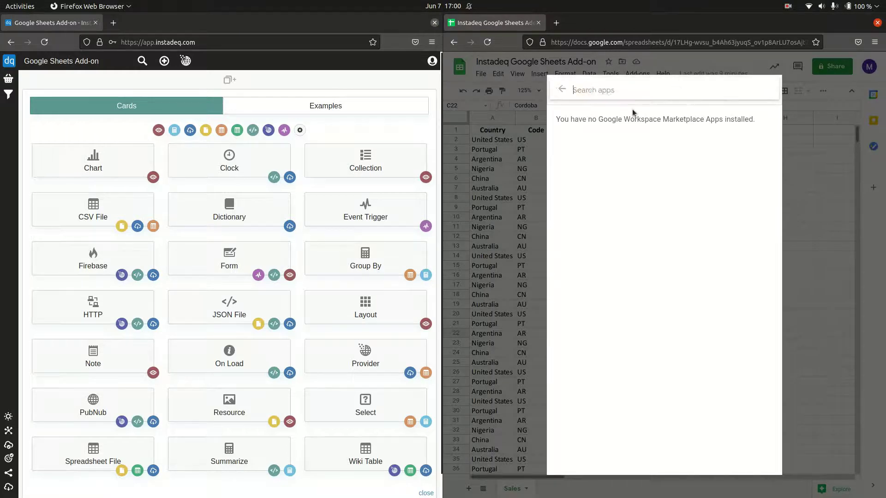
type("instadeq")
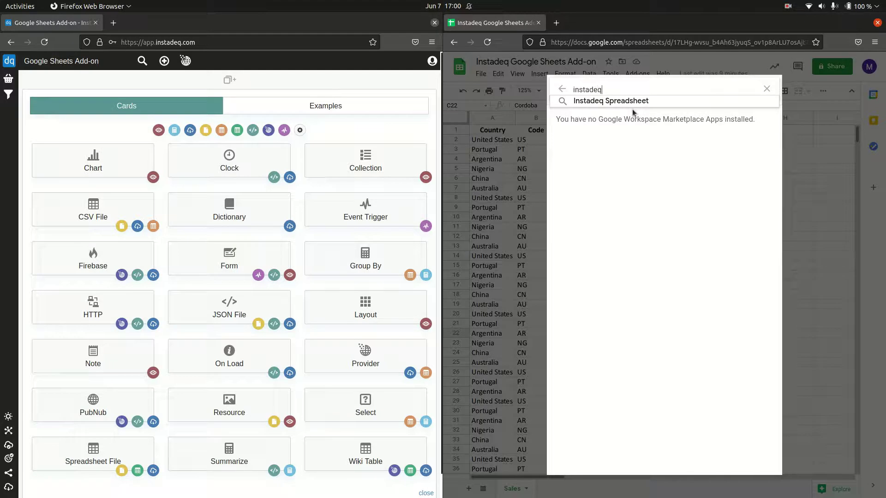
key("Return")
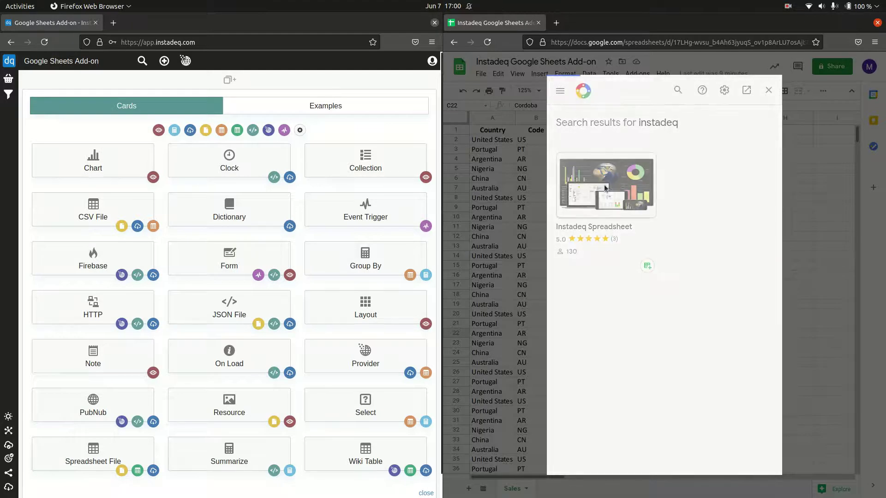
left_click(605, 187)
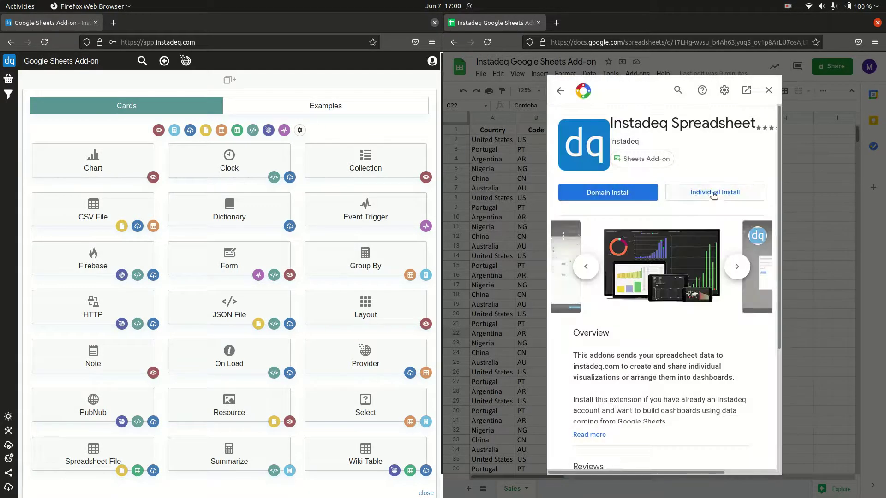
Step: Install Instadeq Spreadsheet individually and authorize it with the chosen account
left_click(716, 197)
left_click(736, 329)
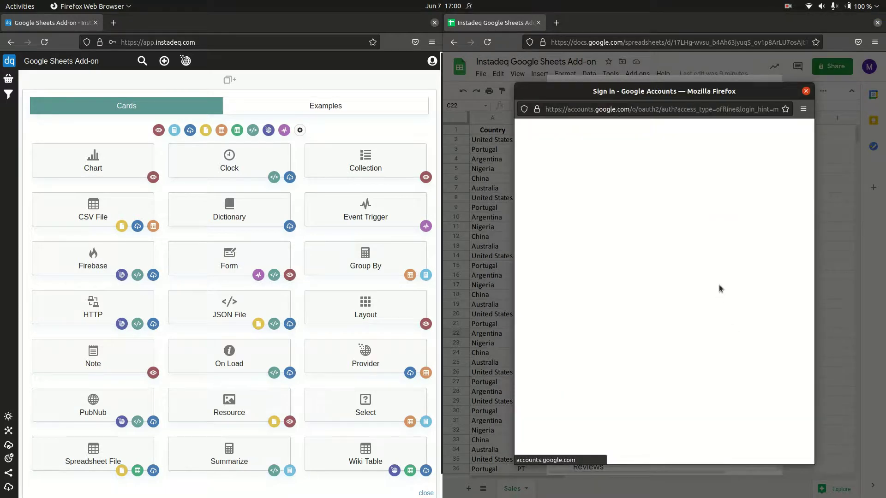
left_click(685, 296)
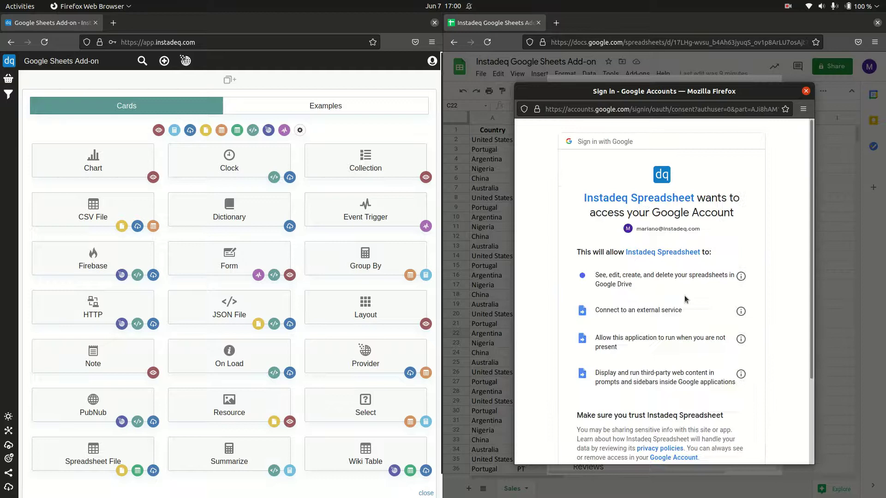
scroll(738, 361, "down", 3)
left_click(727, 398)
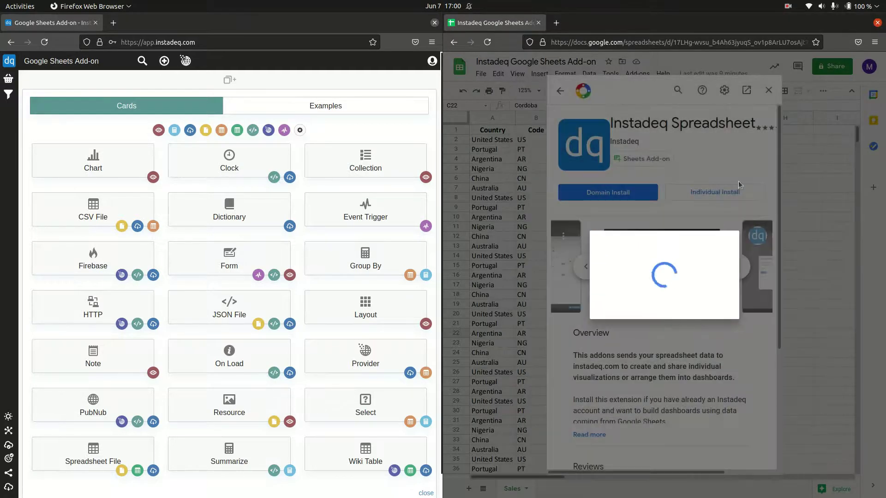
left_click(749, 177)
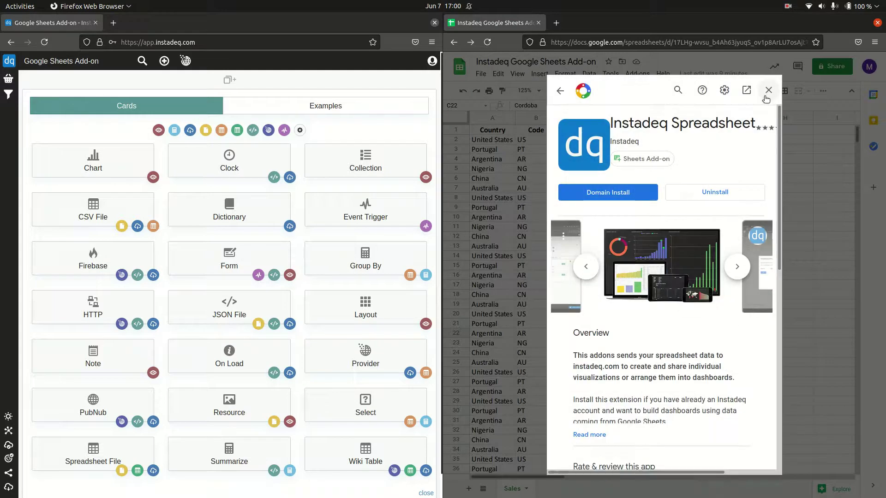
Step: Close the Marketplace and open Instadeq Spreadsheet's Settings from the Add-ons menu
left_click(768, 91)
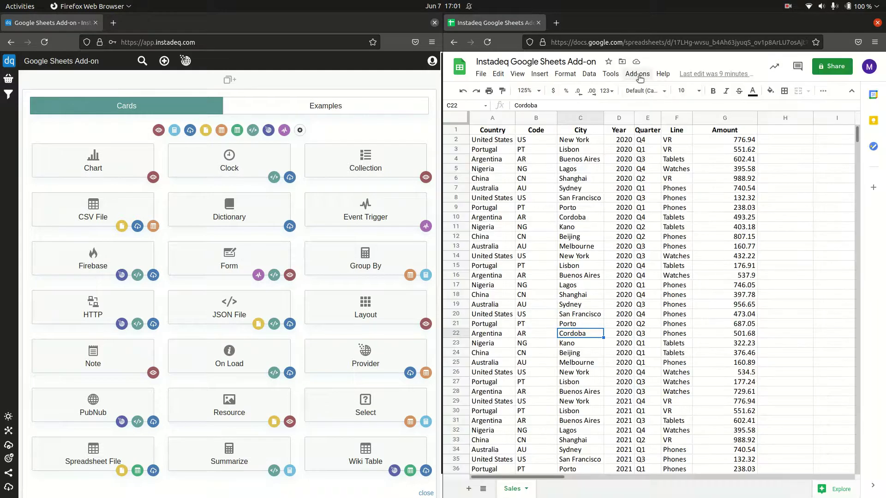
left_click(637, 74)
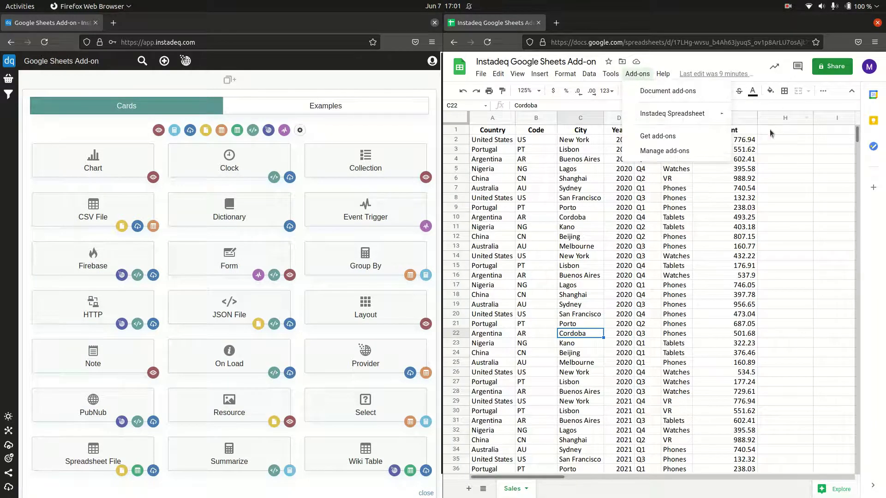
mouse_move(673, 113)
left_click(751, 131)
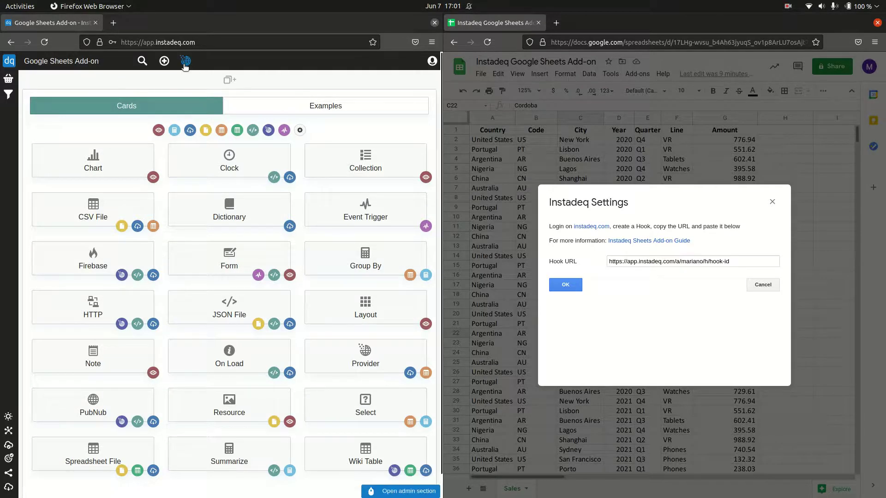
Step: Create a new Instadeq hook for the sales channel
left_click(186, 60)
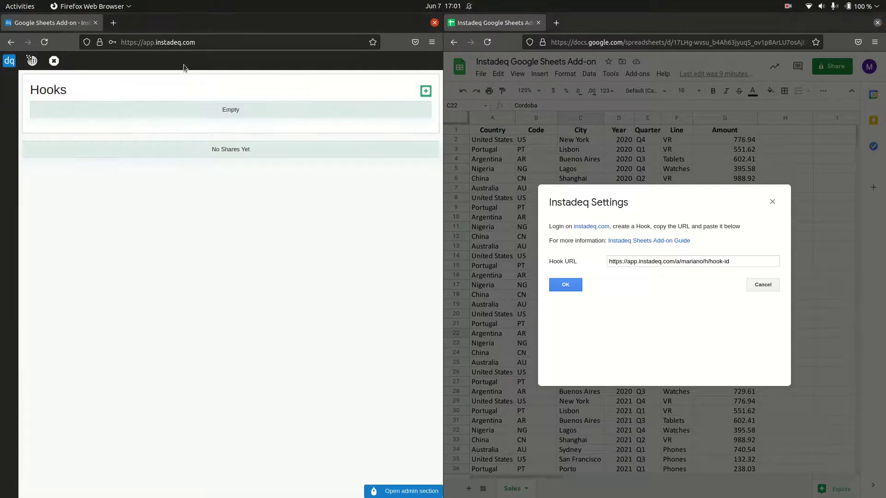
left_click(426, 92)
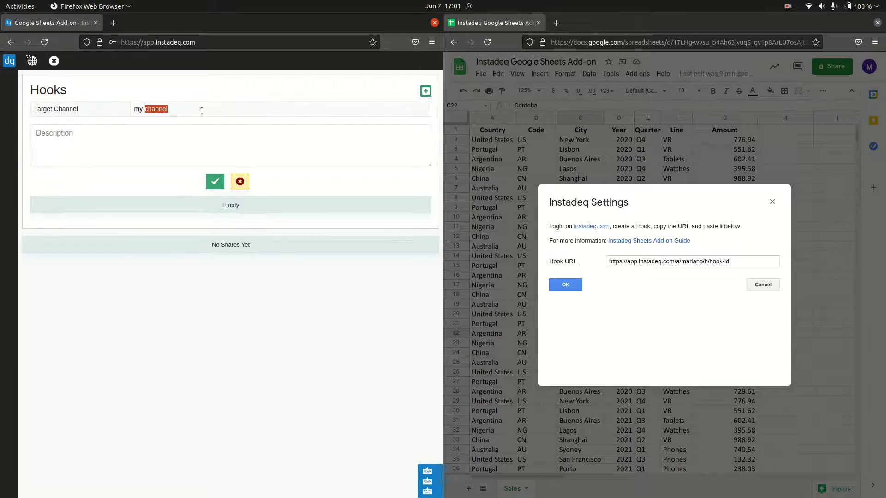
type("sales")
left_click(215, 182)
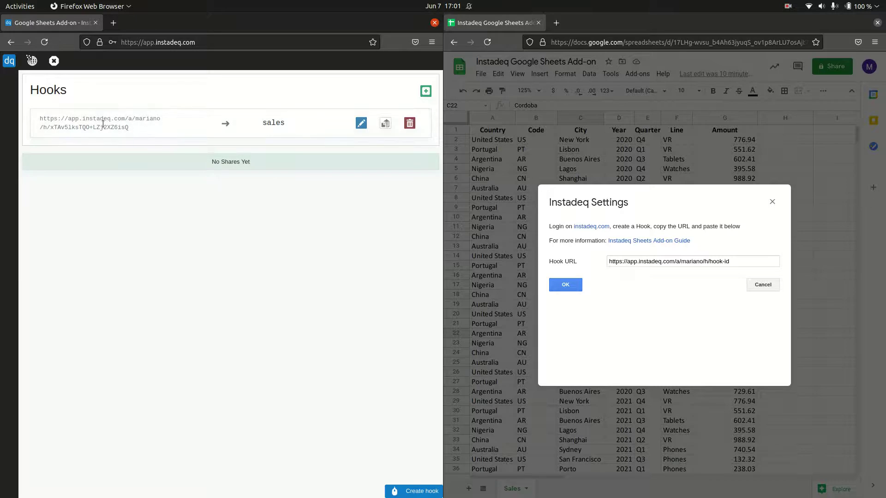
Step: Paste the new hook's URL into the add-on's Hook URL setting and save
left_click(387, 124)
left_click(663, 262)
key("ctrl+a")
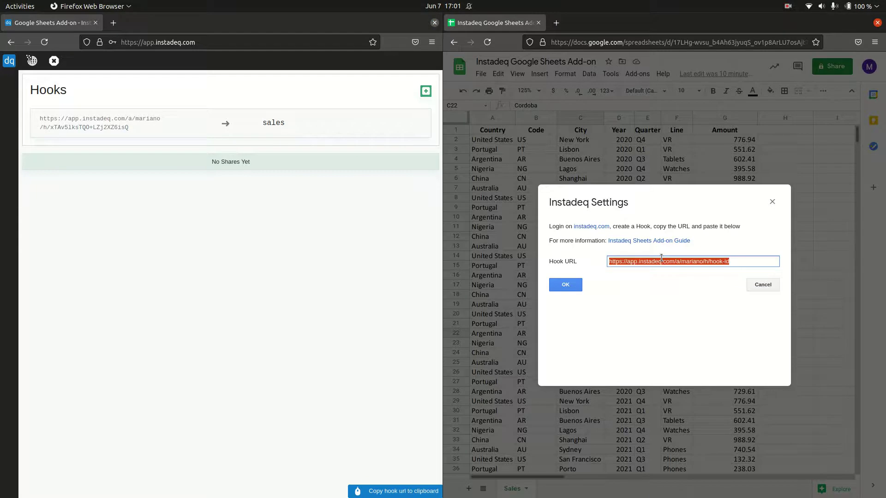
type("https://app.instadeq.com/a/mariano/h/xTAv5lksTQO+LZj2XZ6isQ")
left_click(569, 285)
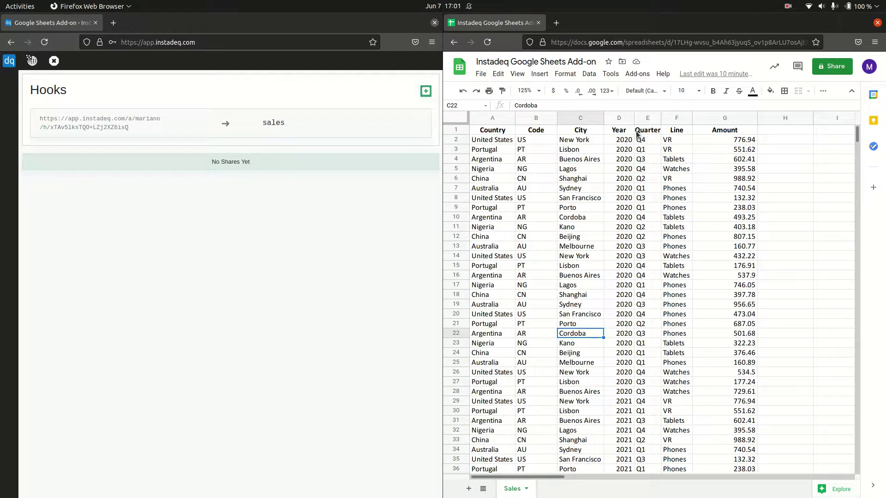
Step: Add a Spreadsheet File card, make it persistent on channel 'sales', and apply
left_click(53, 60)
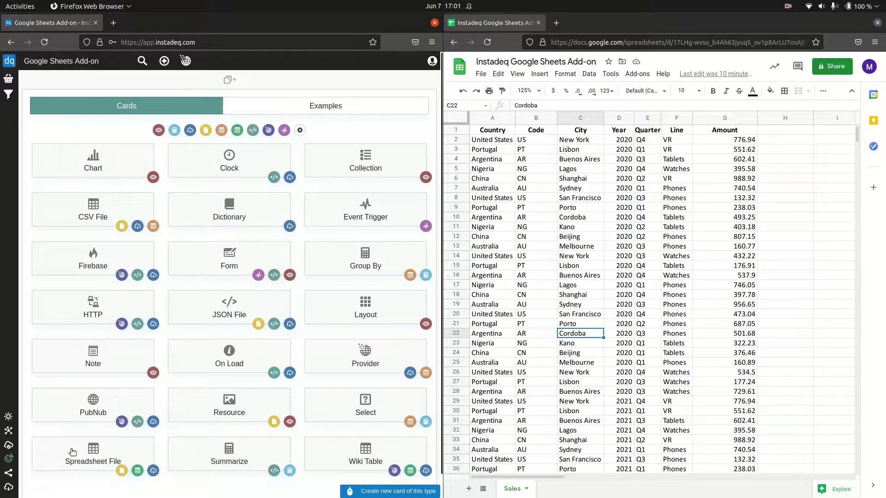
left_click(65, 456)
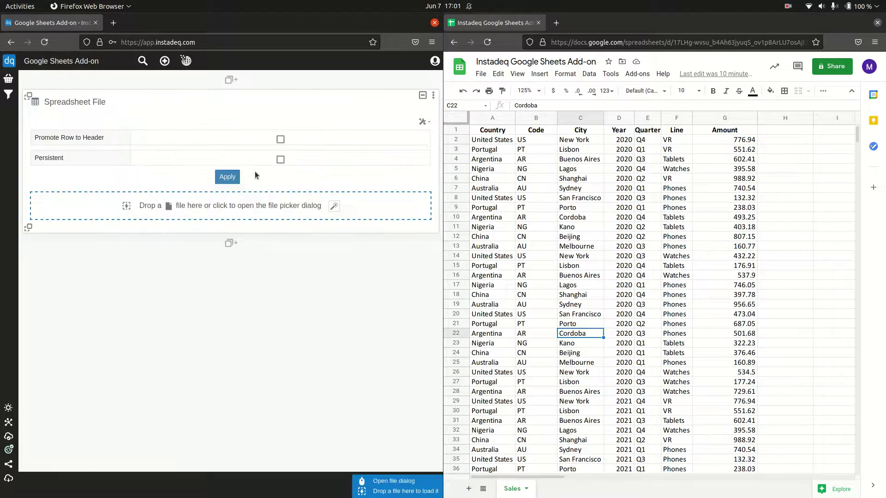
left_click(280, 160)
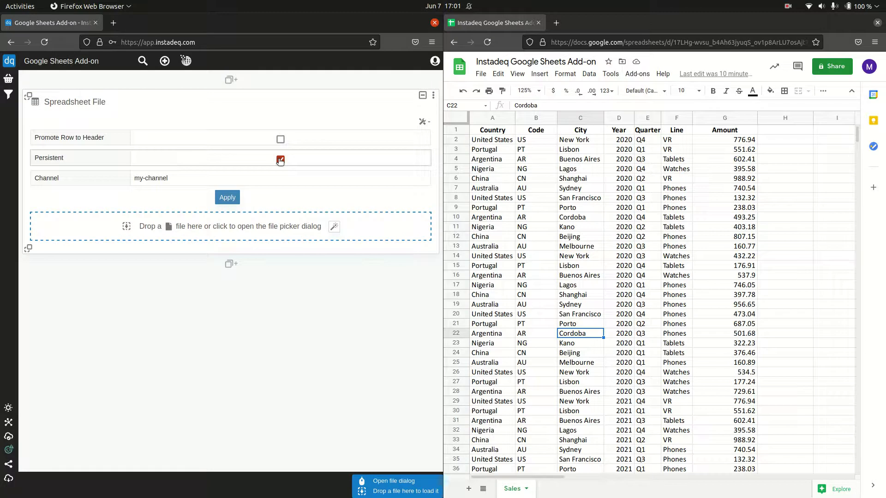
left_click(242, 178)
key("ctrl+a")
type("sa")
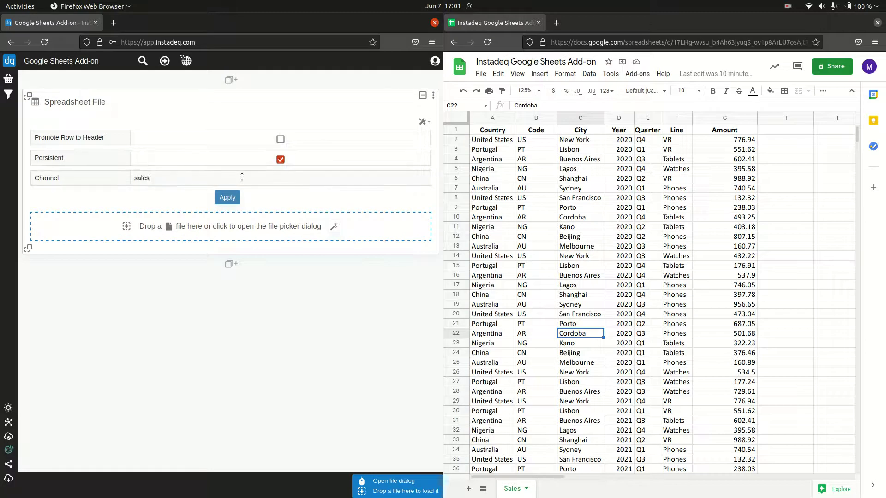
left_click(55, 61)
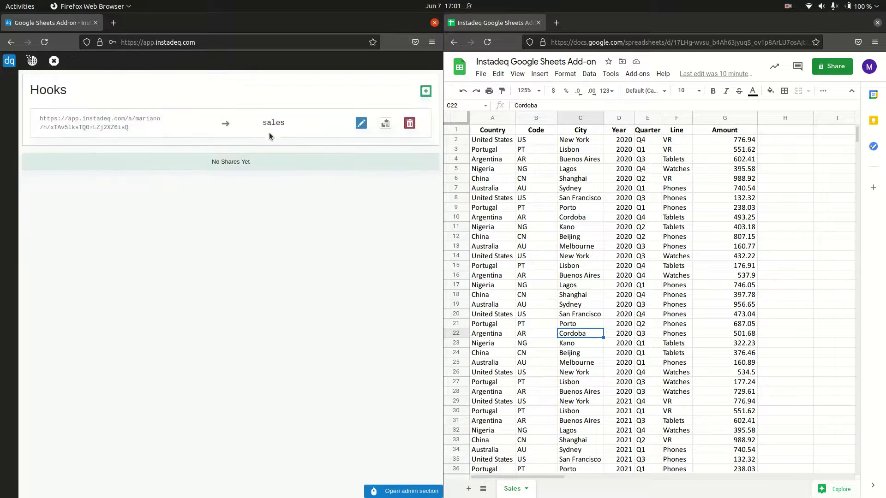
left_click(54, 61)
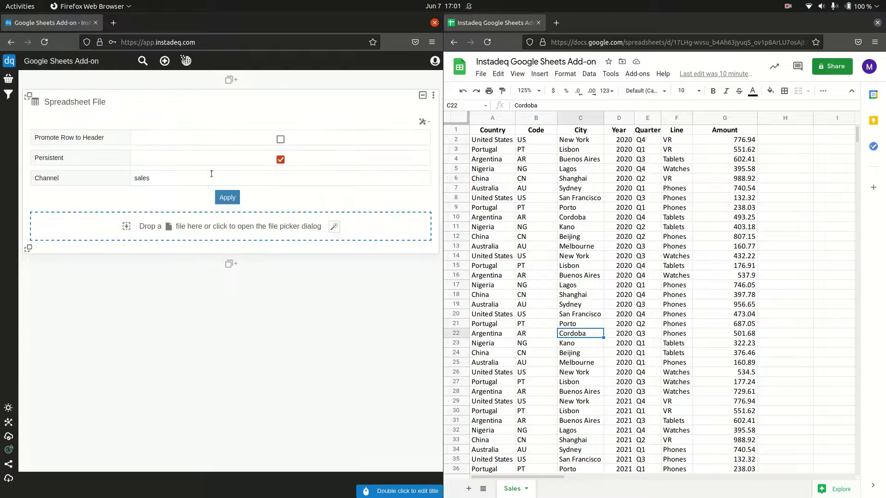
left_click(227, 198)
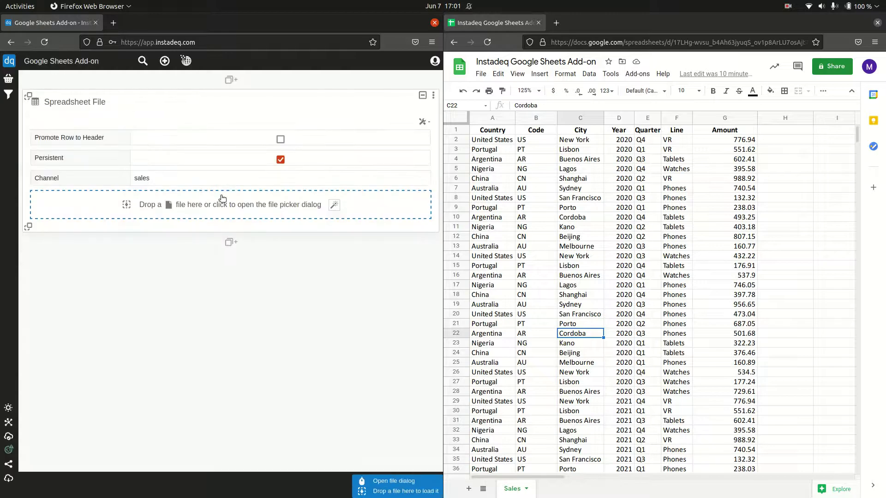
Step: Send the Sales sheet to Instadeq, promote its first row to headers, and resend
left_click(636, 75)
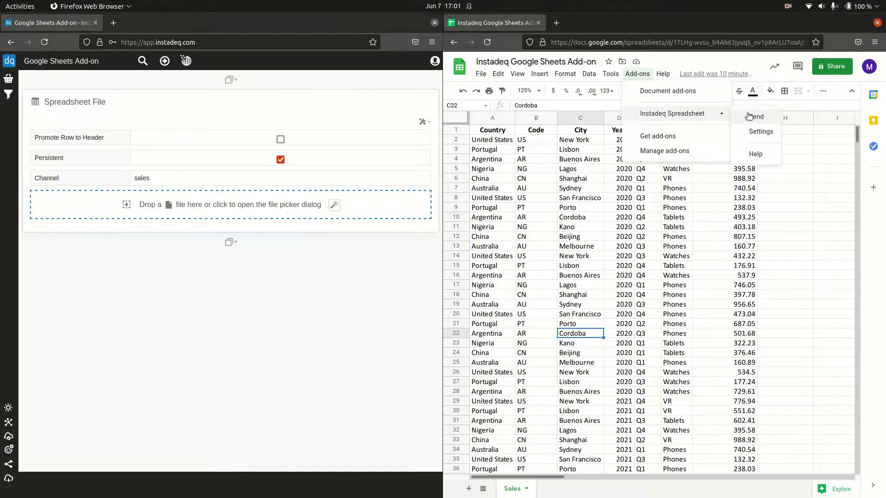
left_click(752, 117)
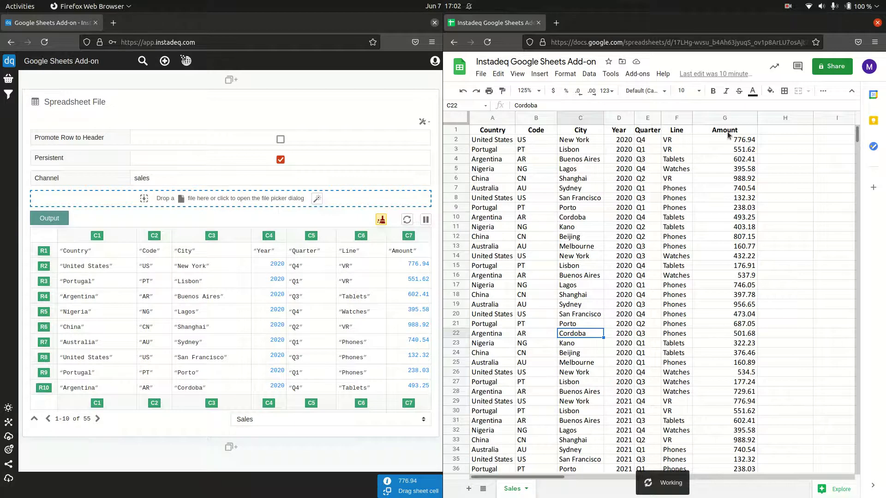
left_click(281, 139)
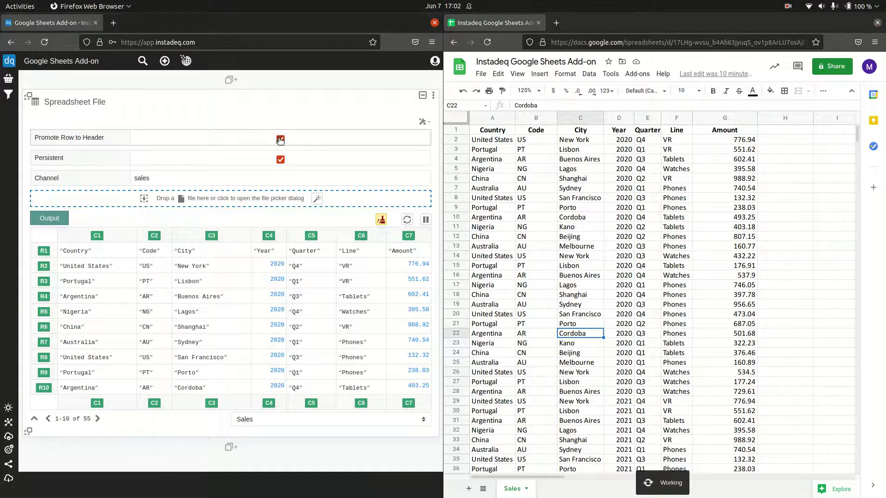
left_click(636, 74)
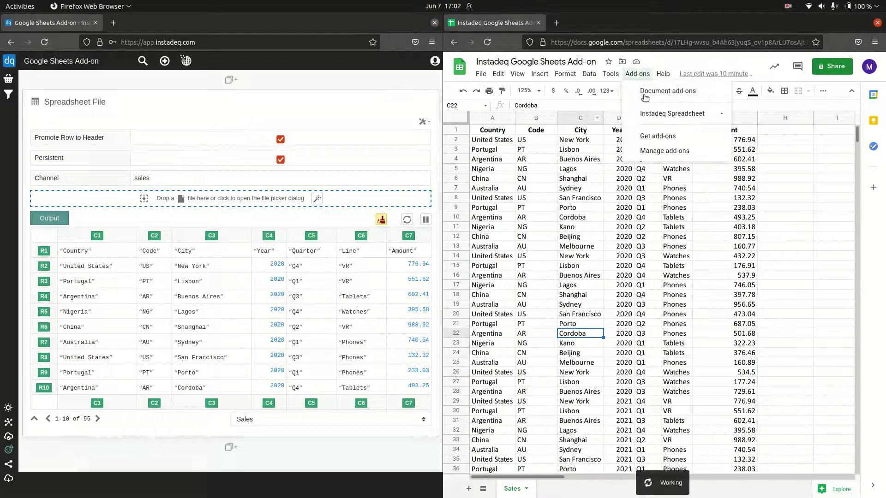
mouse_move(672, 114)
left_click(754, 115)
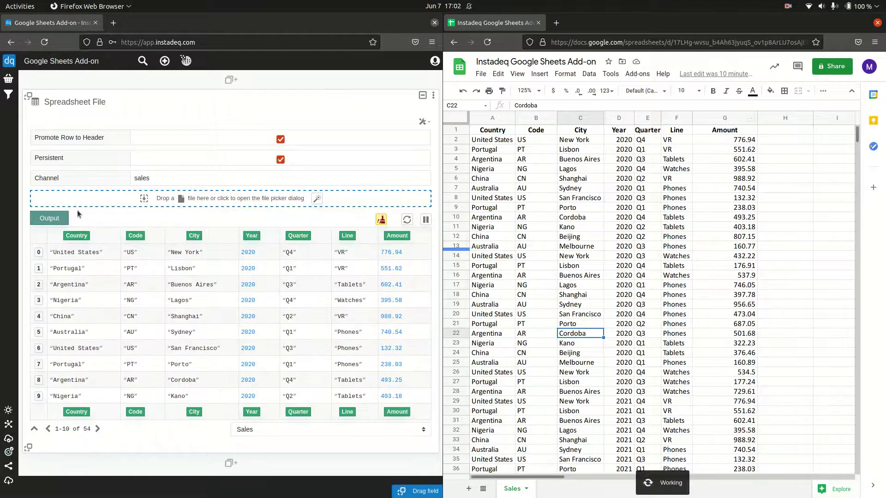
left_click(201, 462)
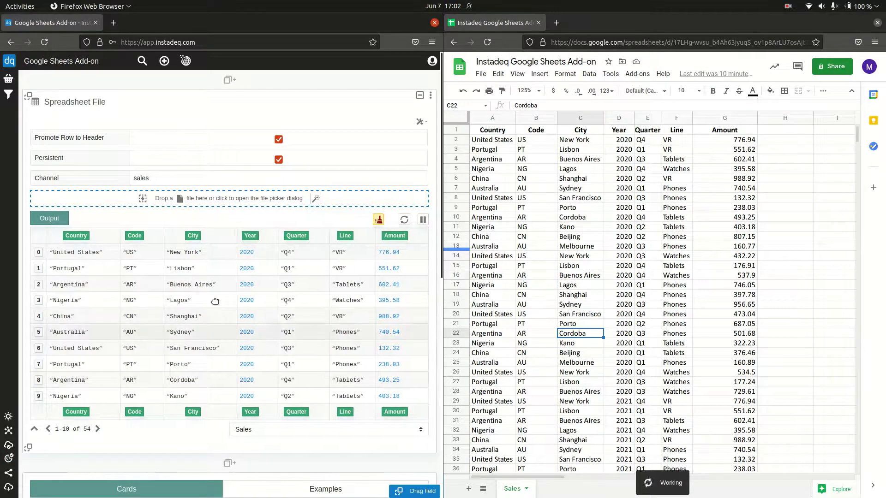
scroll(226, 281, "down", 3)
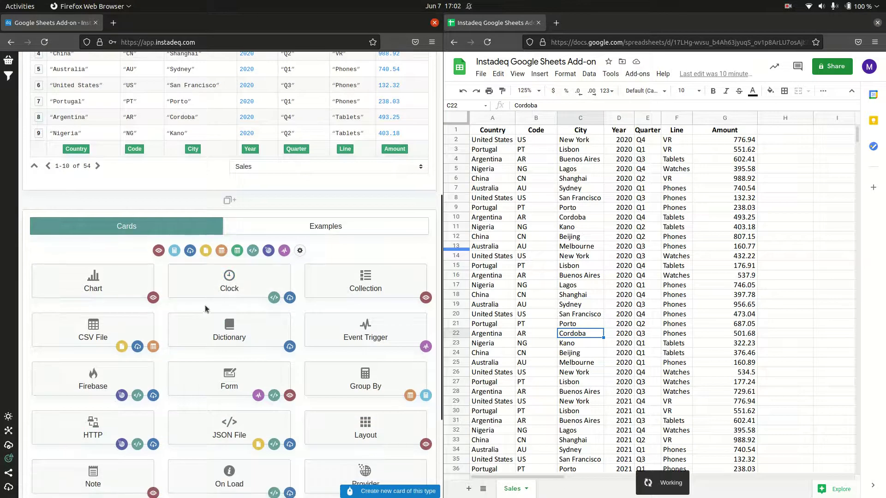
scroll(225, 312, "down", 3)
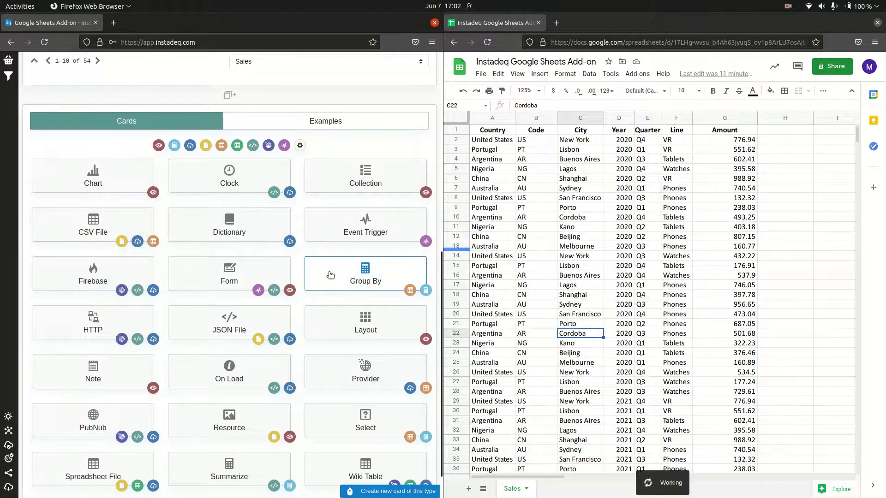
Step: Add a Group By card summing the Amount column, totalling 27001.84
left_click(329, 274)
scroll(317, 260, "up", 1)
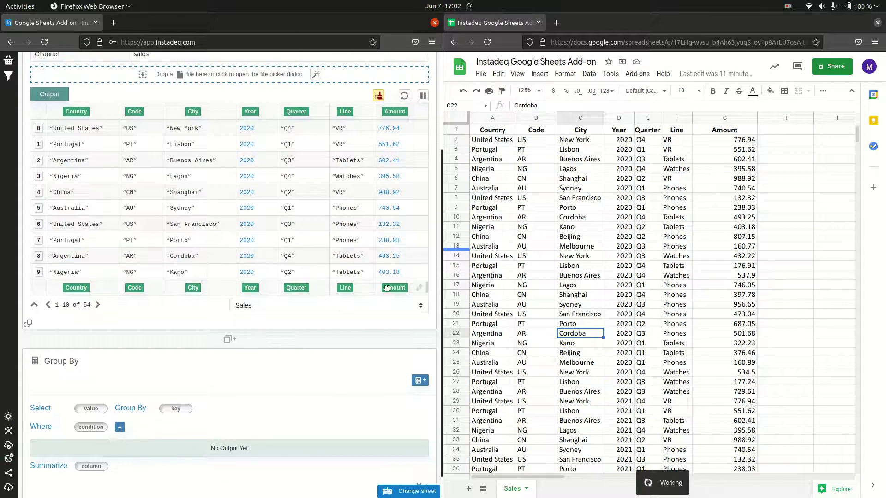
left_click(90, 409)
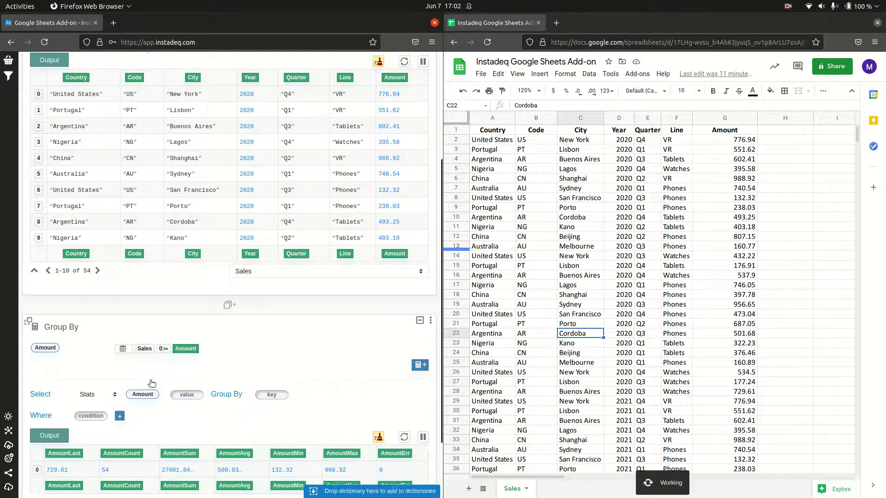
left_click(97, 349)
left_click(87, 425)
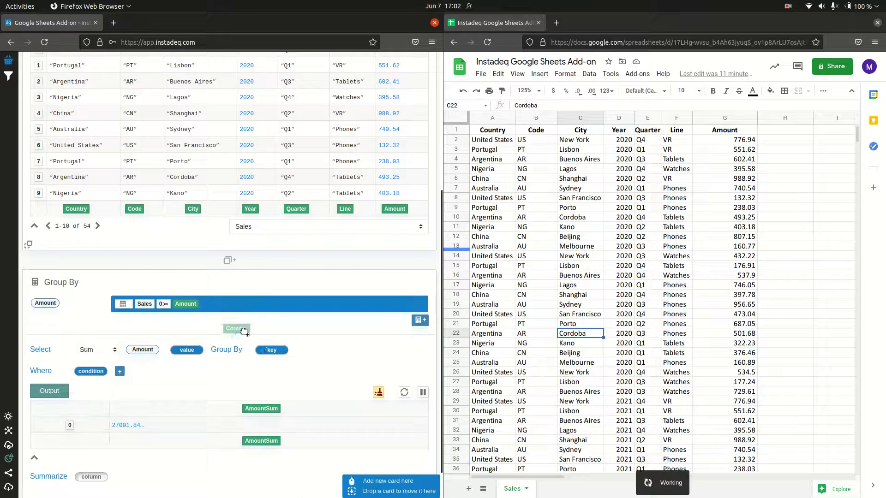
Step: Group Amount sums by Country and bar-chart them, sorted ascending by AmountSum
left_click_drag(75, 208, 271, 350)
scroll(295, 302, "down", 4)
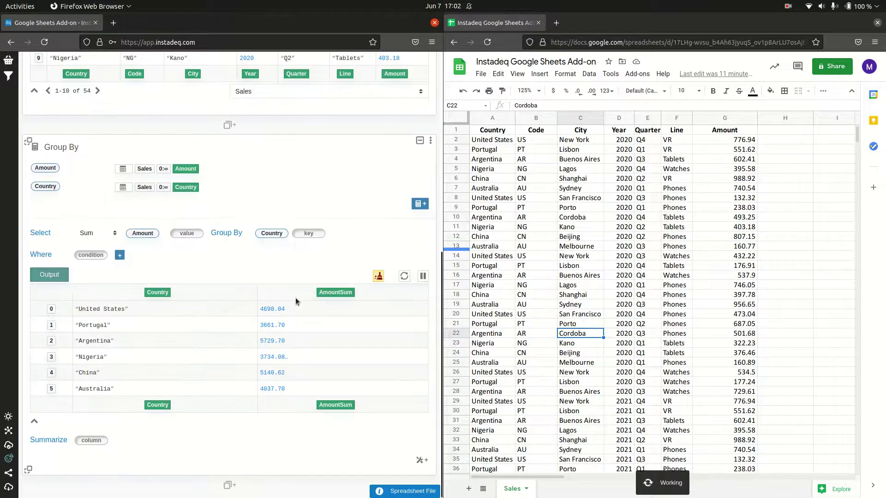
left_click(202, 487)
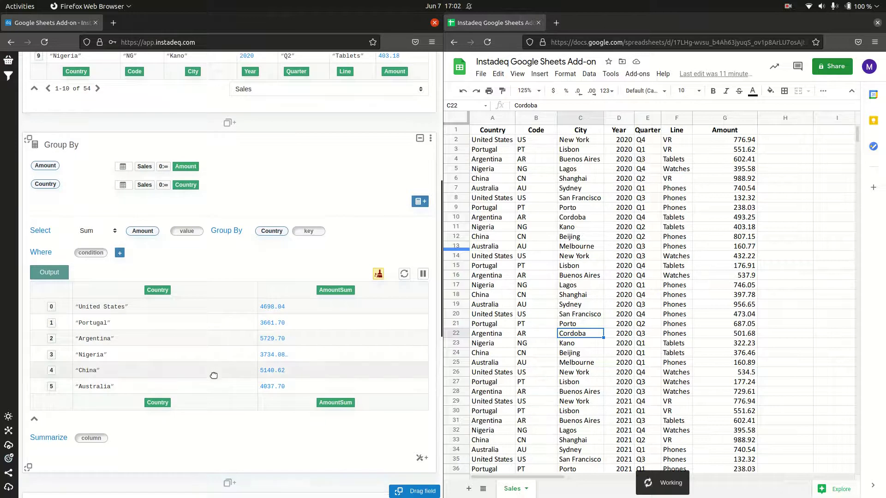
left_click(93, 357)
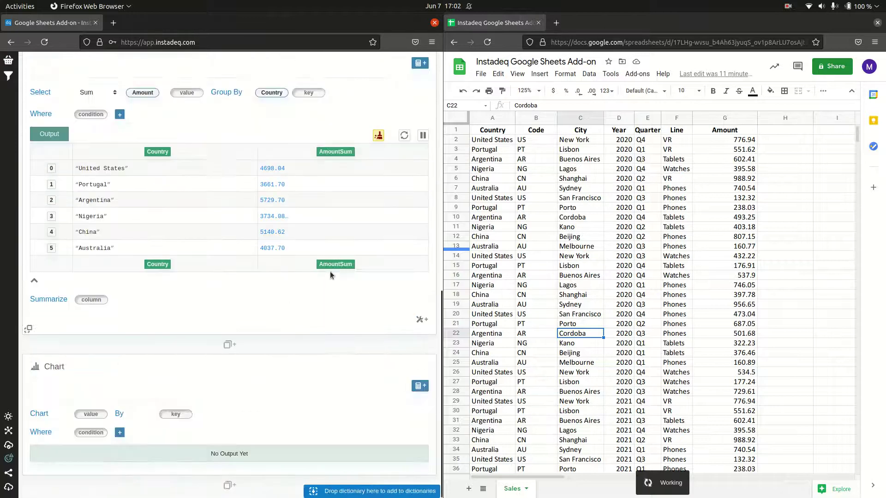
left_click_drag(158, 264, 91, 415)
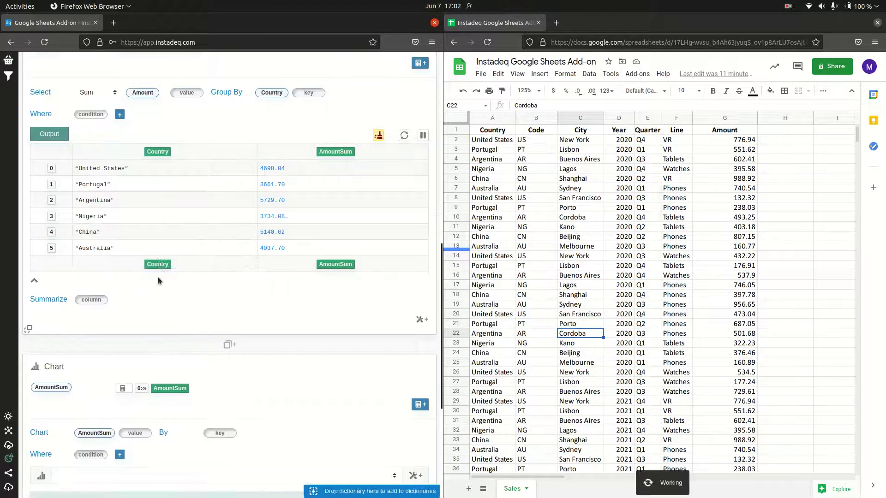
left_click_drag(158, 264, 219, 416)
scroll(360, 353, "down", 4)
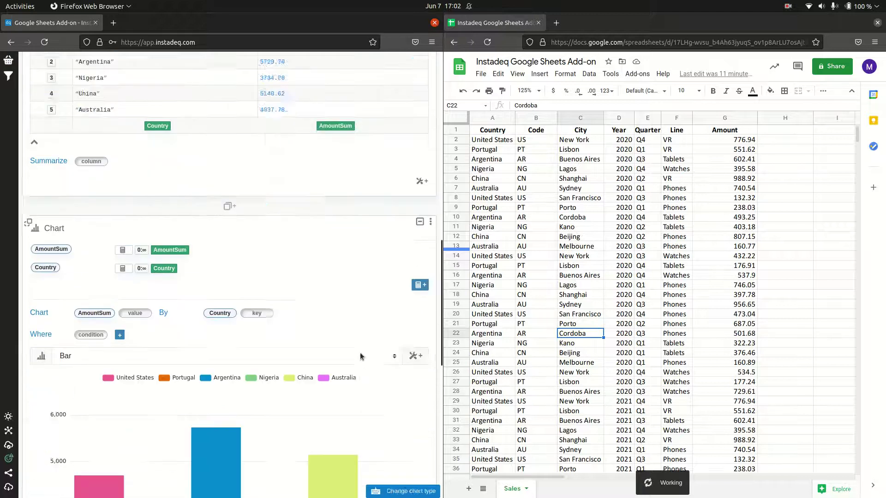
scroll(375, 271, "down", 4)
scroll(417, 269, "down", 4)
scroll(416, 268, "down", 2)
scroll(418, 269, "down", 4)
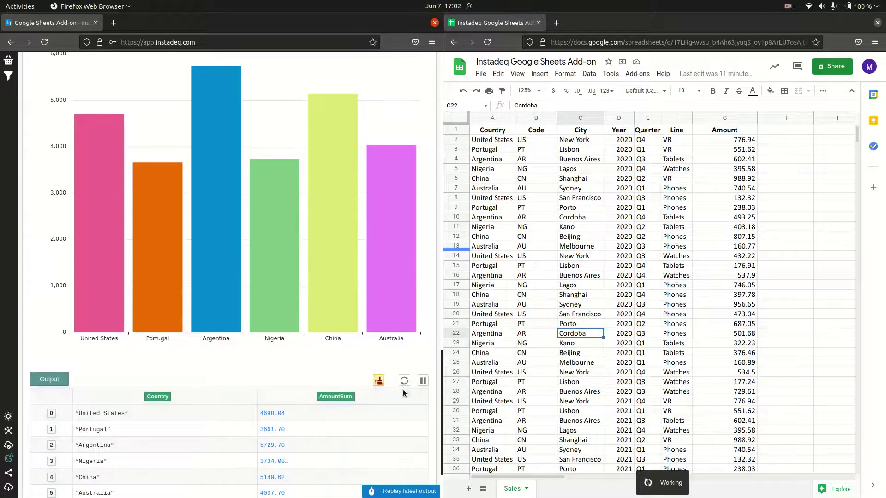
left_click(419, 325)
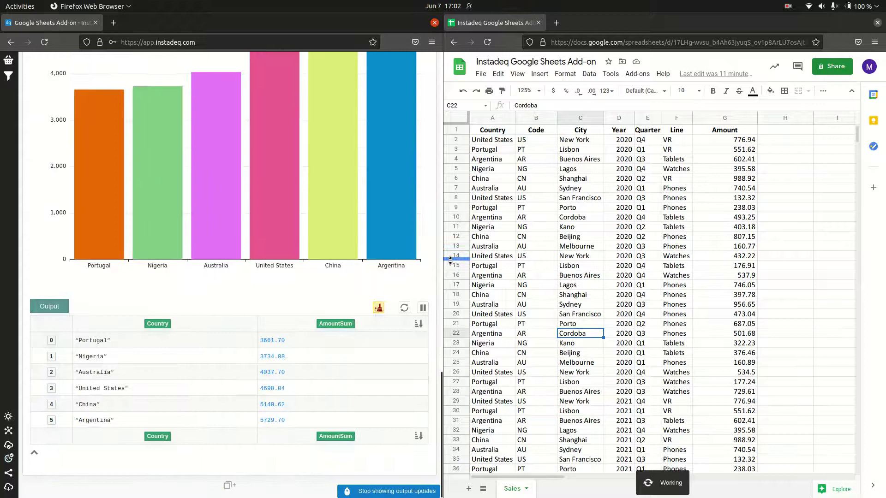
scroll(433, 253, "up", 4)
scroll(432, 252, "up", 4)
scroll(433, 252, "up", 4)
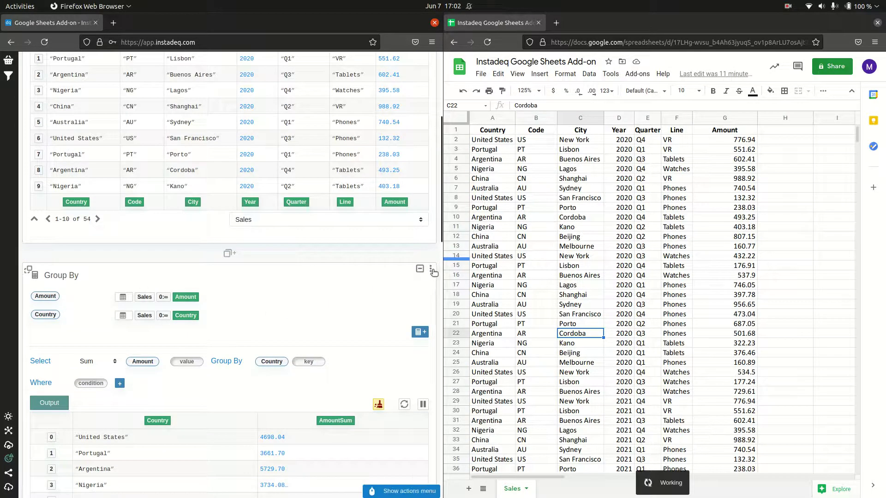
Step: Duplicate the Group By card and add Line as a second key, giving 17 rows
left_click(433, 272)
left_click(172, 279)
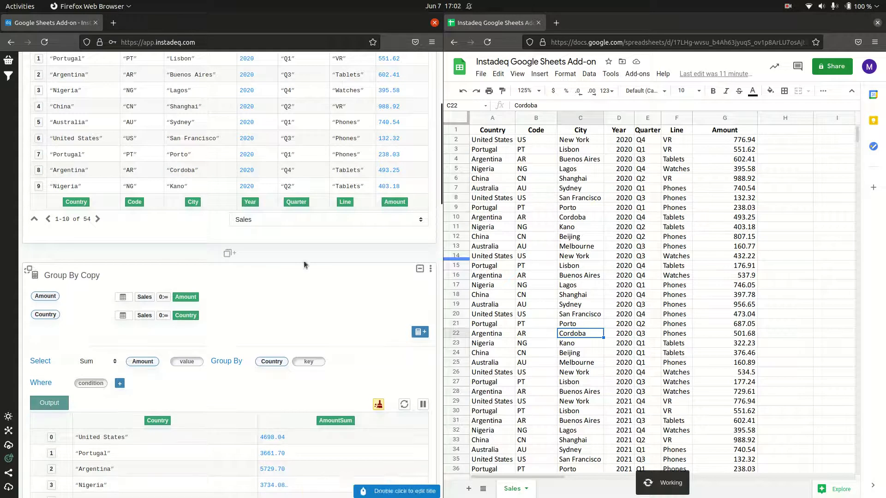
scroll(316, 265, "down", 1)
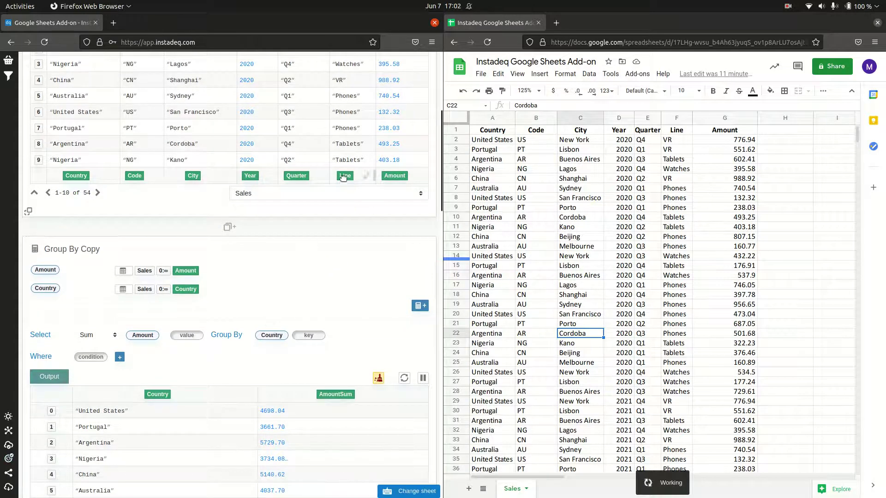
left_click_drag(345, 175, 313, 335)
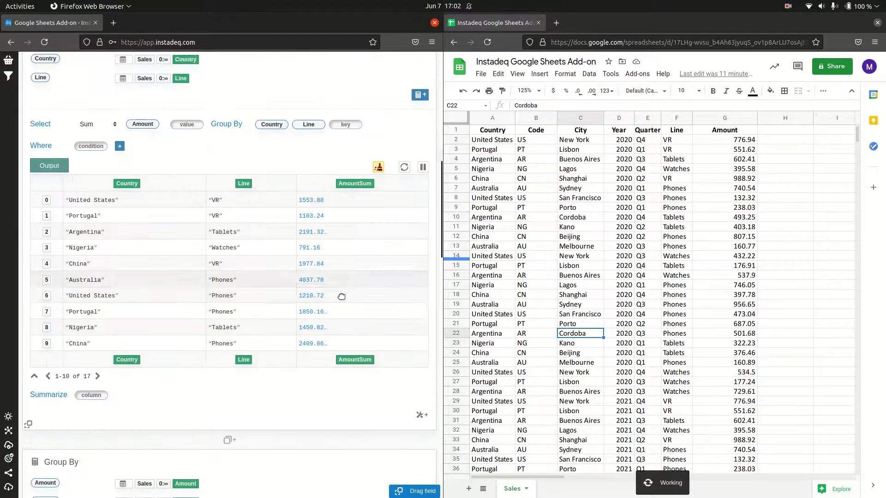
scroll(342, 297, "down", 4)
scroll(277, 346, "down", 3)
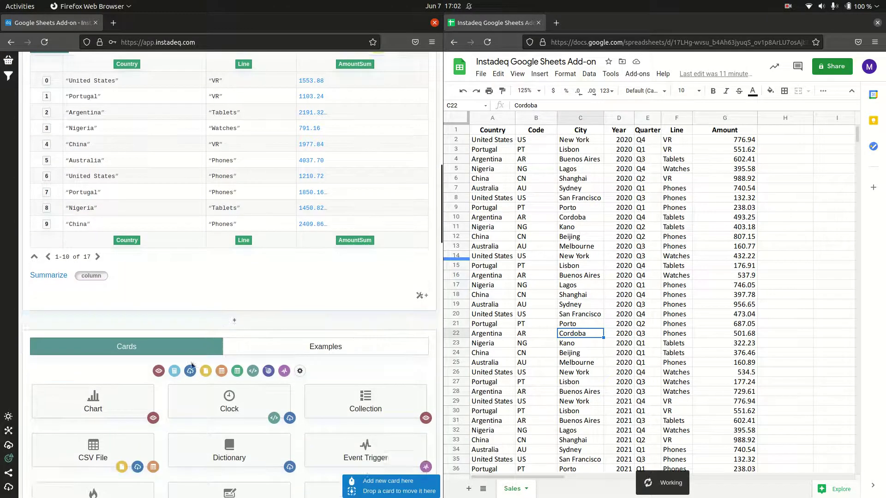
Step: Add a chart of AmountSum by Country and Line, and make Chart 1 stacked
left_click_drag(93, 402, 234, 320)
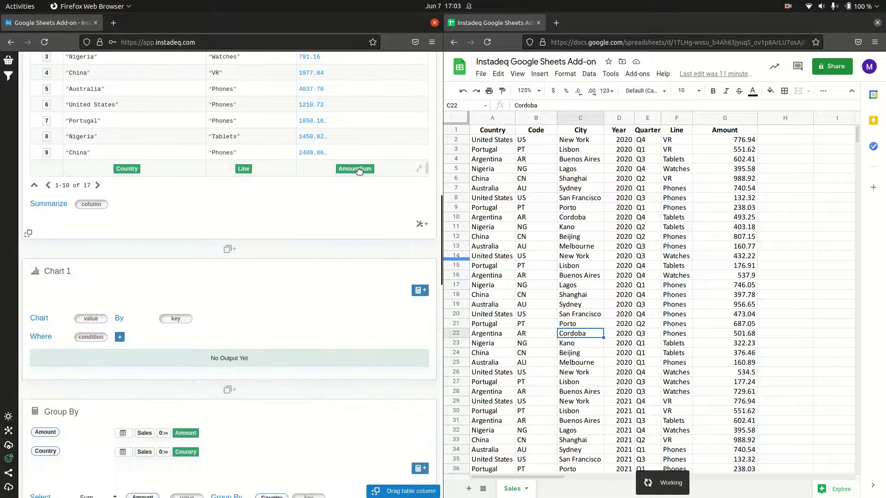
left_click_drag(355, 169, 90, 319)
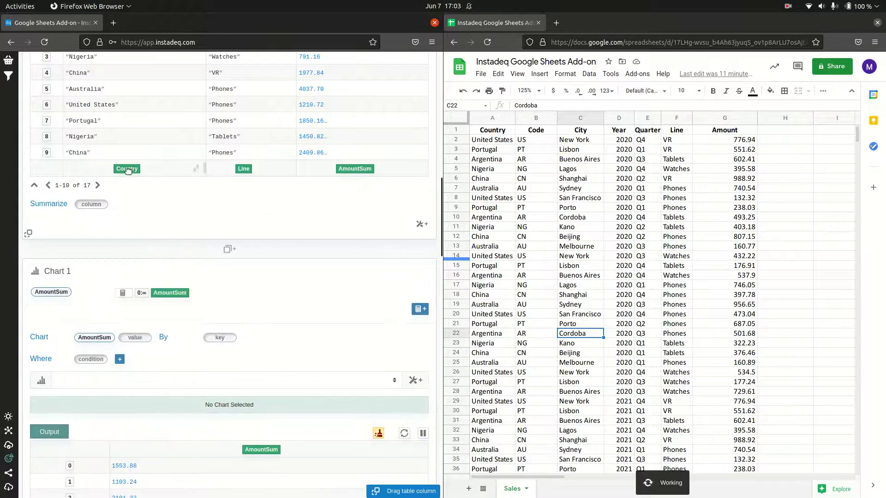
left_click_drag(127, 169, 220, 338)
left_click_drag(244, 169, 258, 357)
scroll(318, 277, "down", 5)
left_click(218, 259)
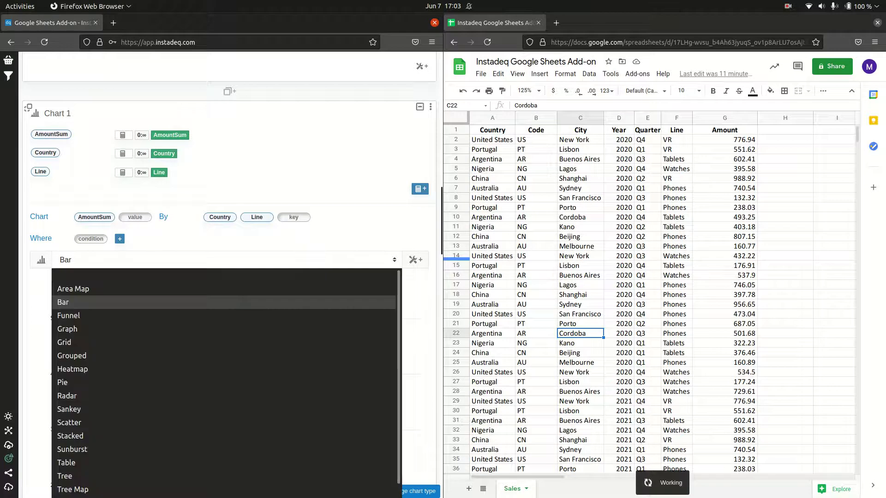
left_click(207, 432)
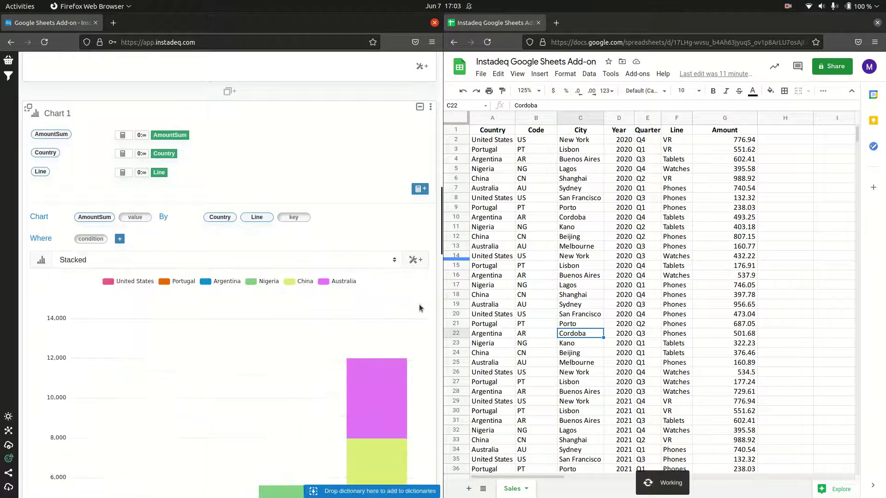
scroll(419, 309, "down", 5)
scroll(346, 312, "down", 3)
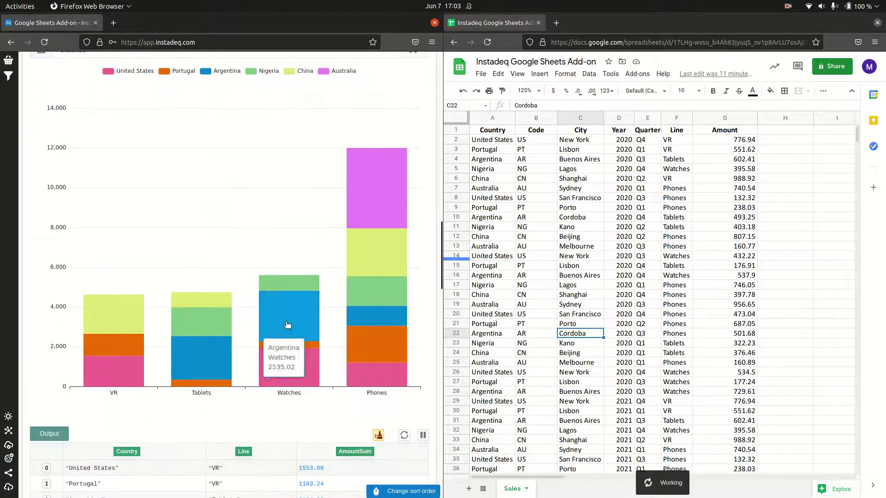
scroll(433, 275, "down", 4)
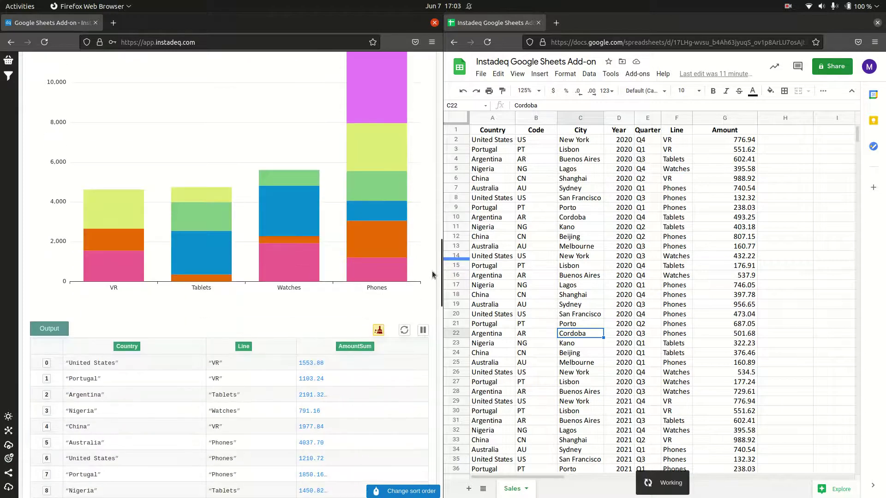
scroll(433, 275, "down", 5)
scroll(432, 275, "down", 4)
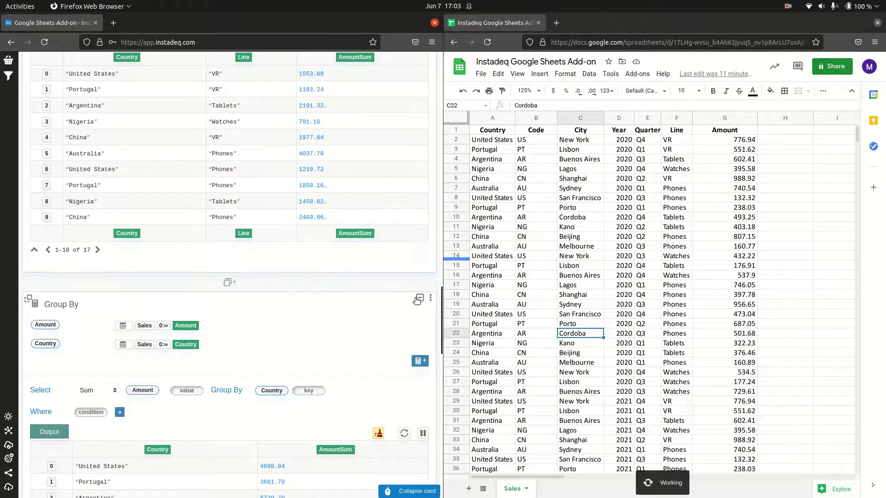
Step: Collapse the dashboard cards and add a new Layout card
left_click(418, 299)
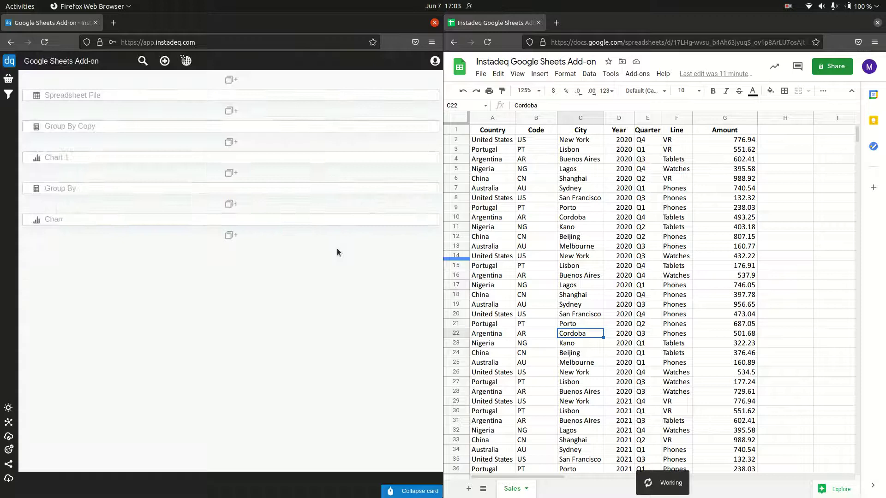
left_click(231, 236)
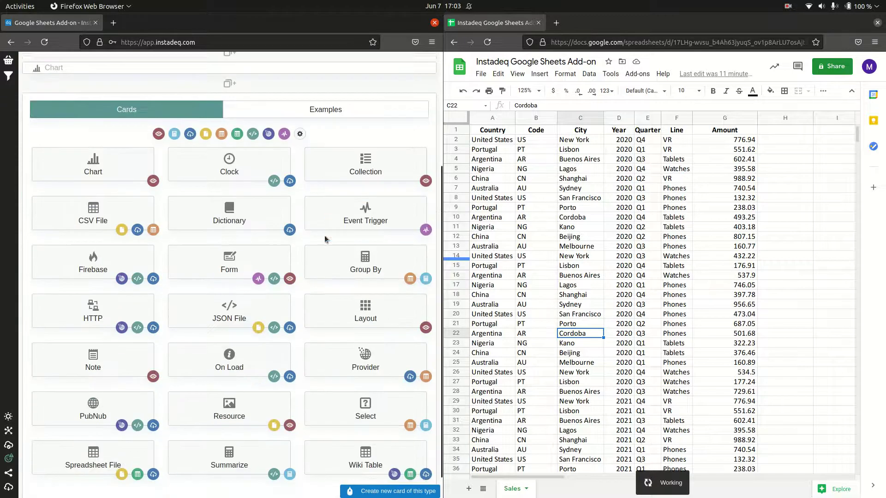
left_click(365, 312)
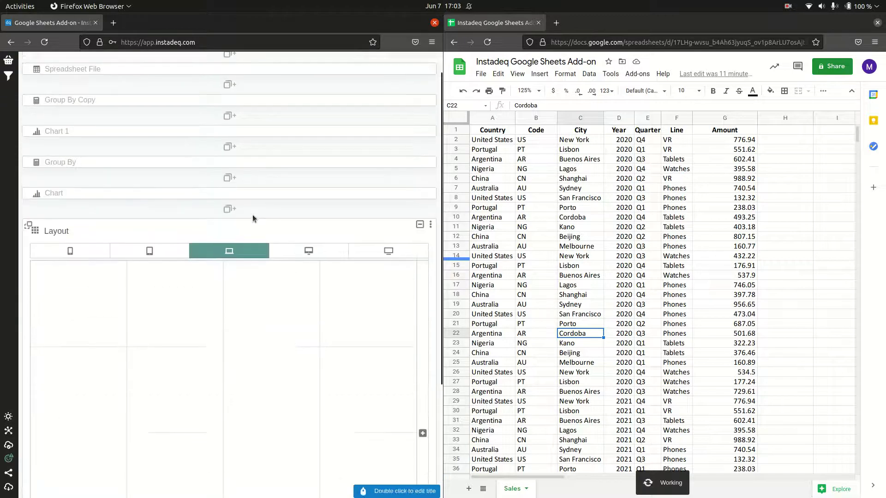
scroll(253, 215, "up", 1)
Step: Place Chart and Chart 1 side by side in the layout grid and enlarge both
left_click_drag(36, 220, 70, 307)
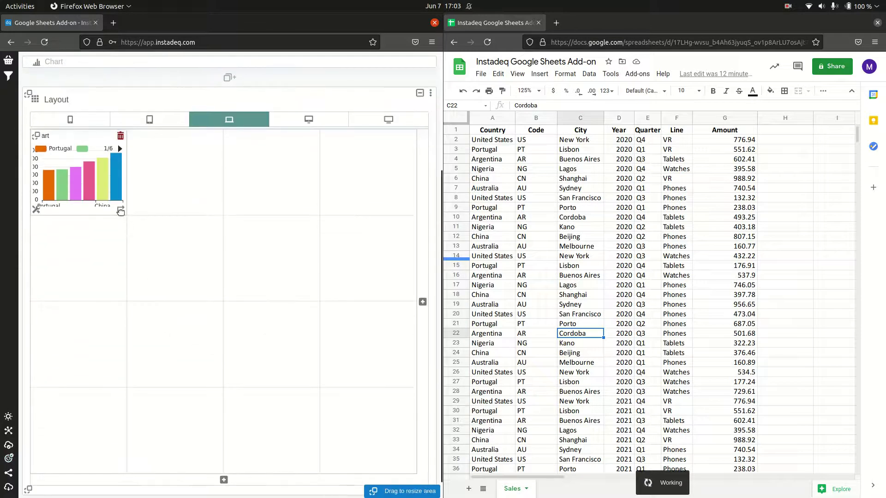
left_click_drag(121, 210, 197, 378)
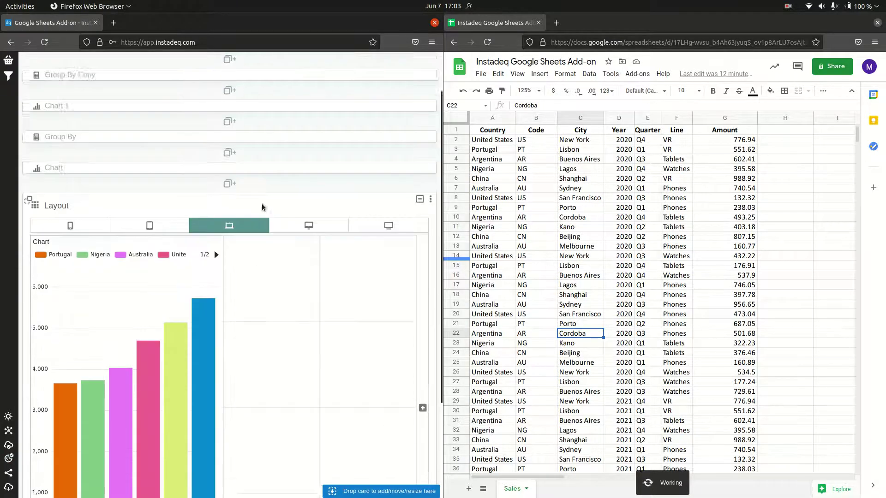
left_click_drag(56, 157, 278, 347)
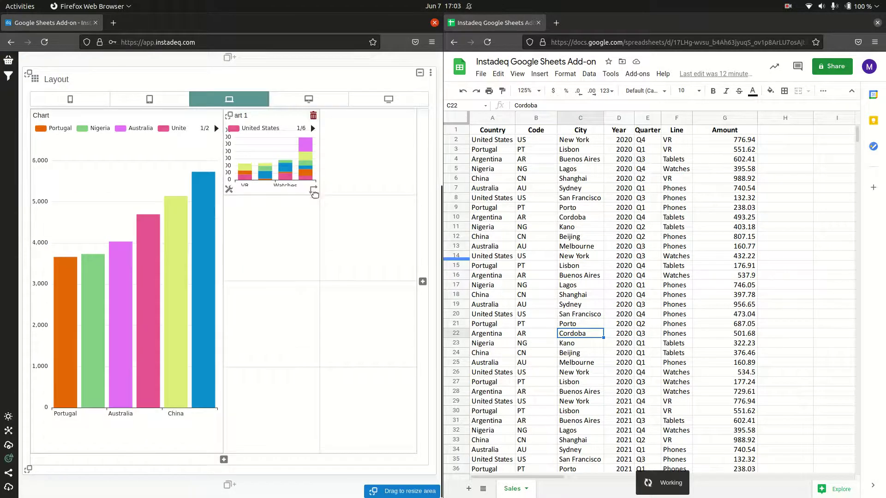
left_click_drag(318, 204, 386, 409)
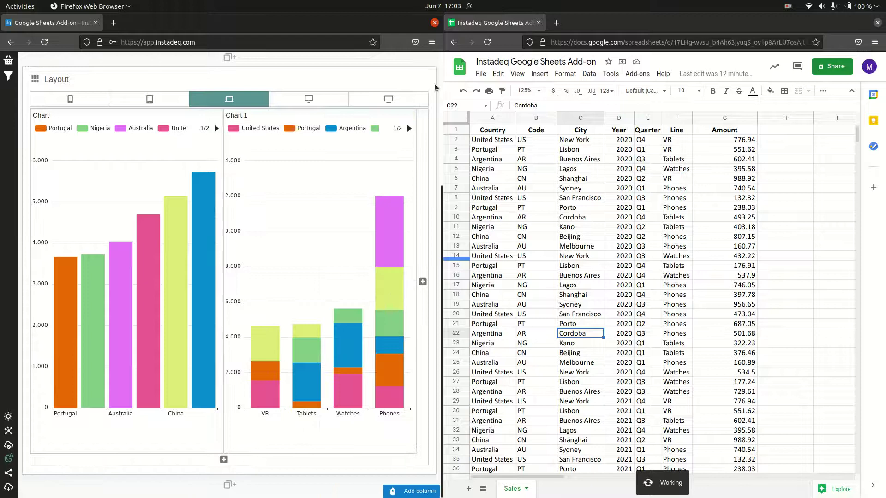
left_click(430, 73)
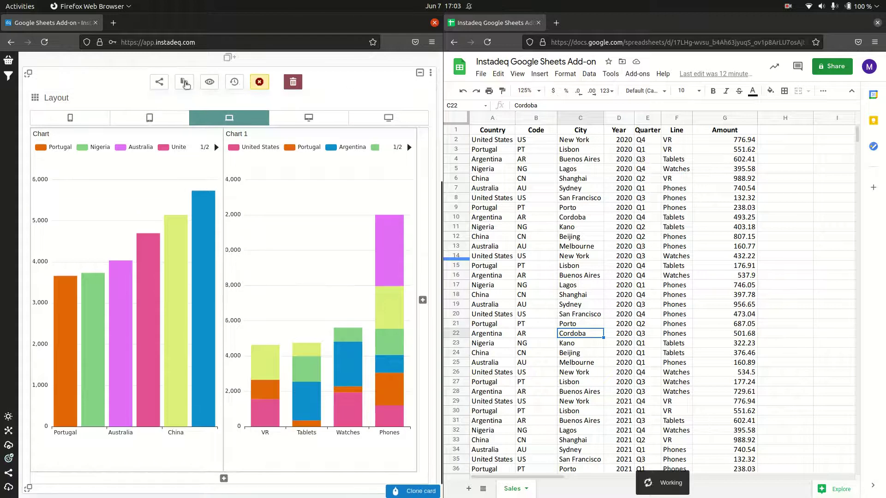
Step: Publicly share the layout with id 'sales' and title 'Sales', then open the shared dashboard
left_click(159, 82)
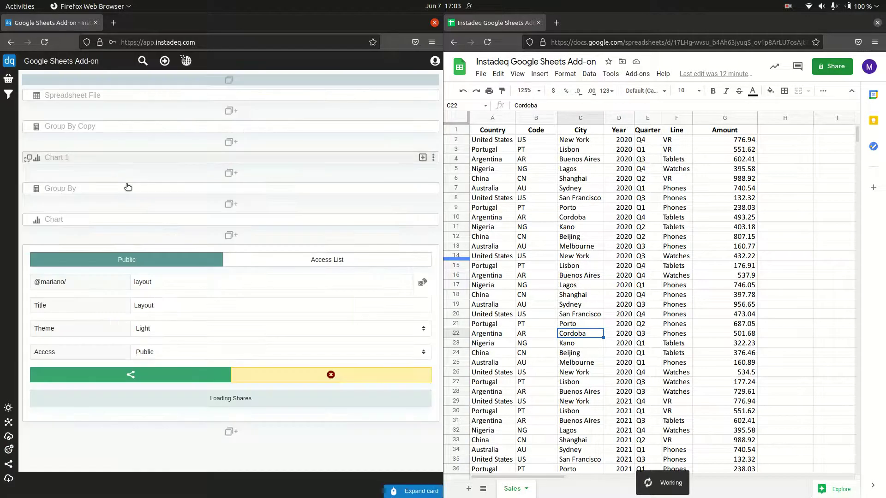
type("sales")
left_click(165, 282)
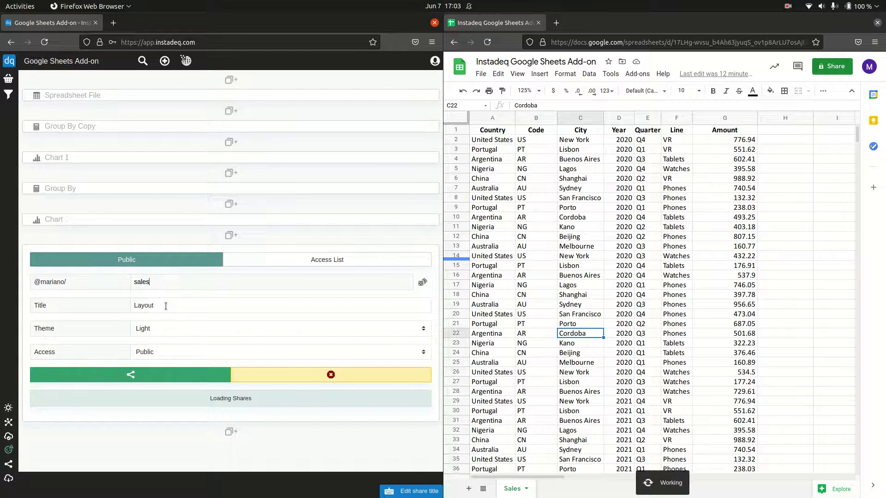
left_click(167, 375)
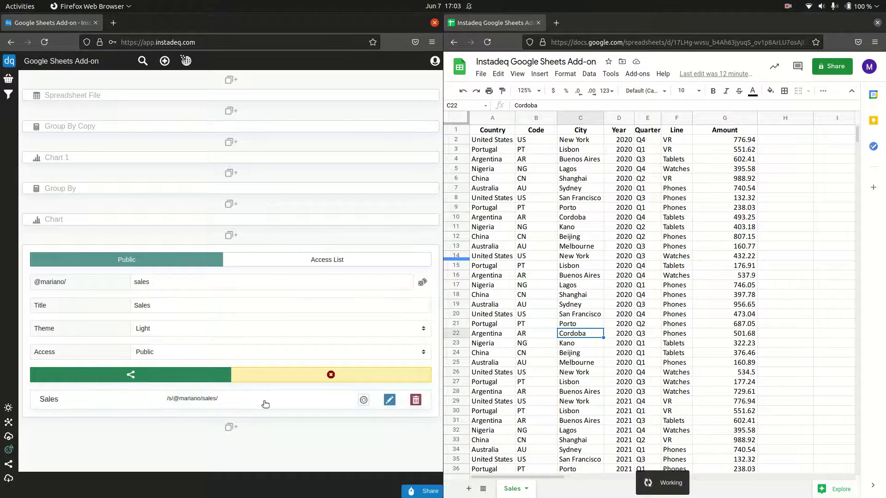
left_click(266, 404)
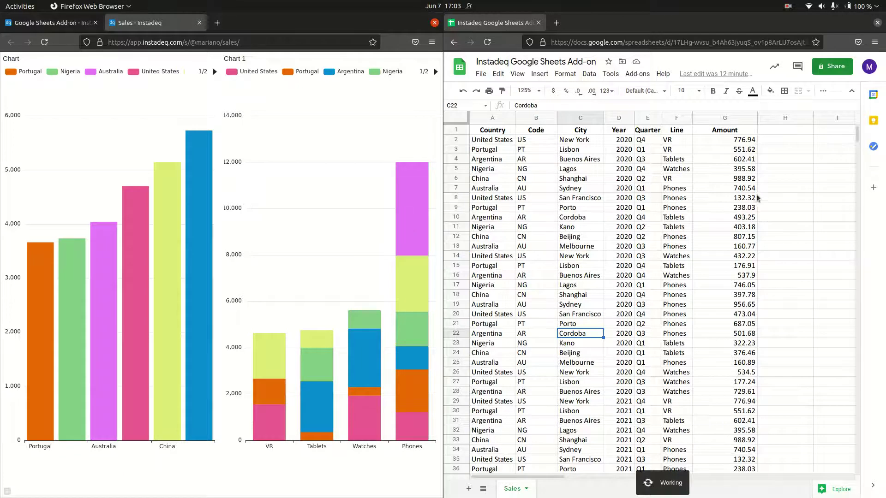
scroll(762, 208, "down", 5)
scroll(761, 241, "down", 8)
scroll(761, 241, "up", 4)
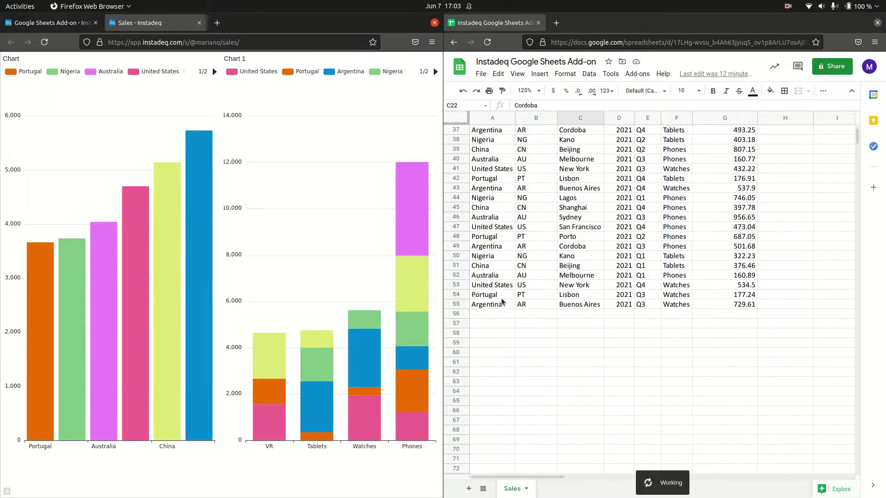
left_click_drag(480, 266, 723, 302)
Step: Copy rows A51:G55 into row 56 and send the sheet via the Instadeq add-on
key("ctrl+c")
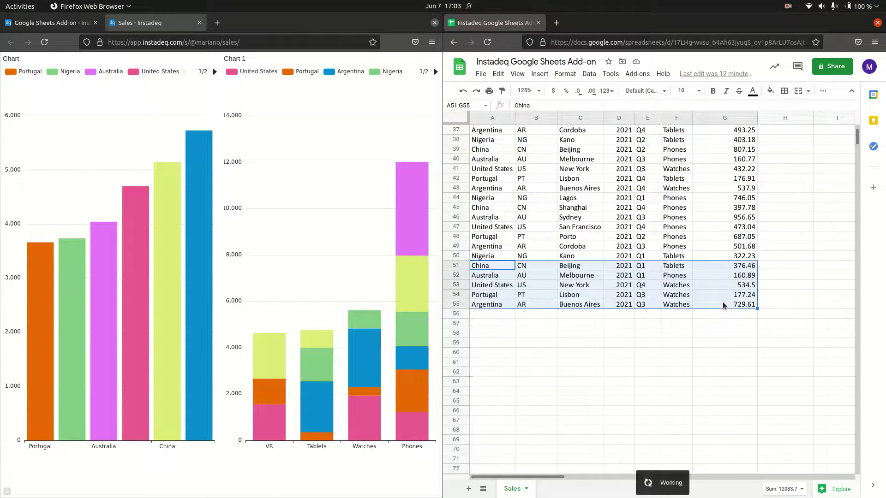
left_click(492, 314)
key("ctrl+v")
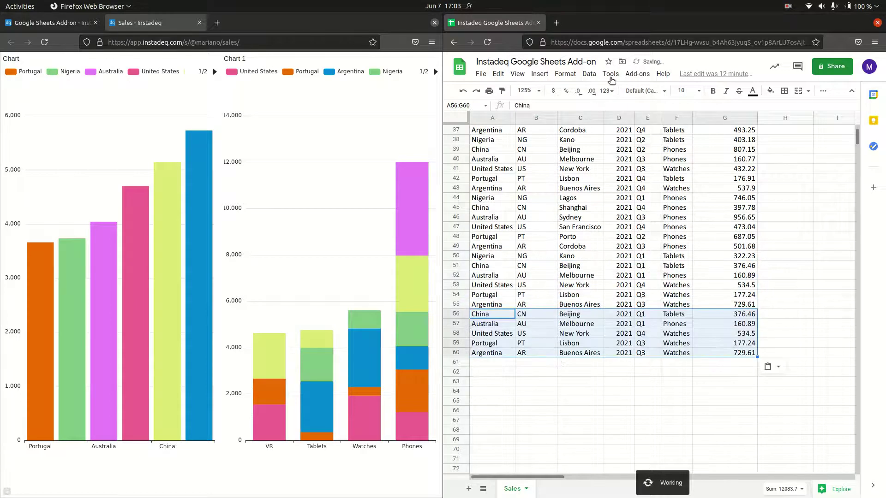
left_click(637, 74)
mouse_move(672, 113)
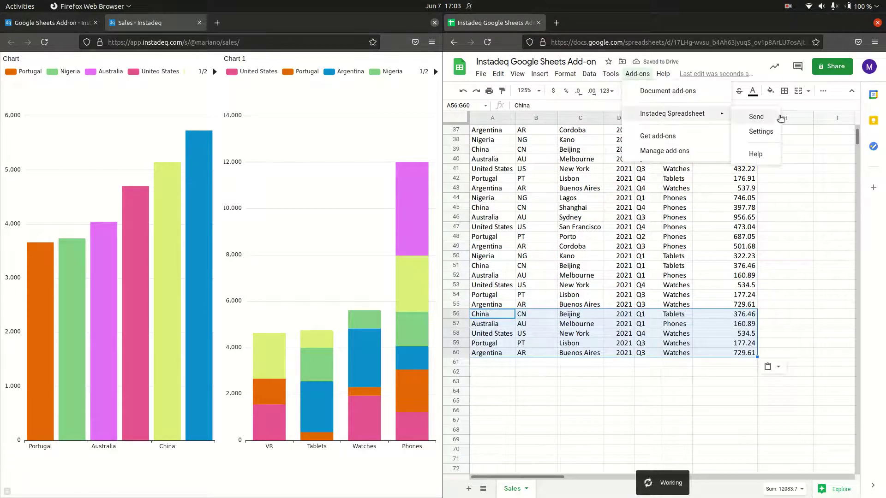
left_click(757, 117)
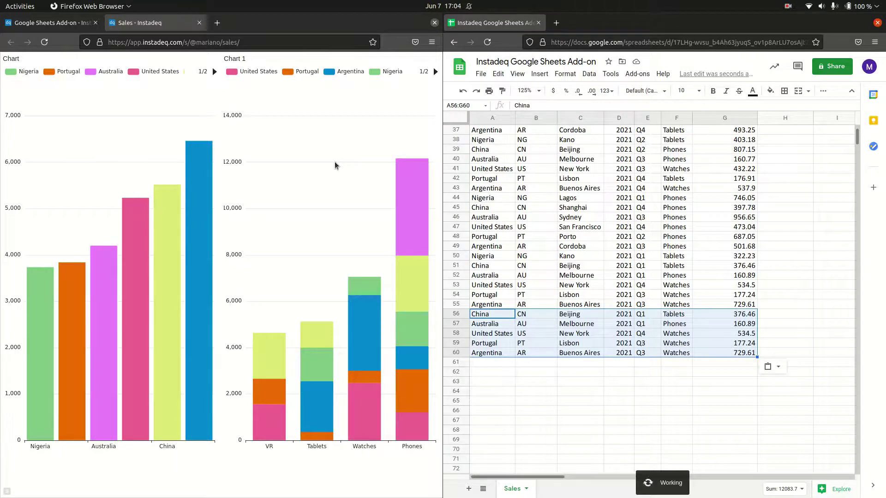
left_click(55, 23)
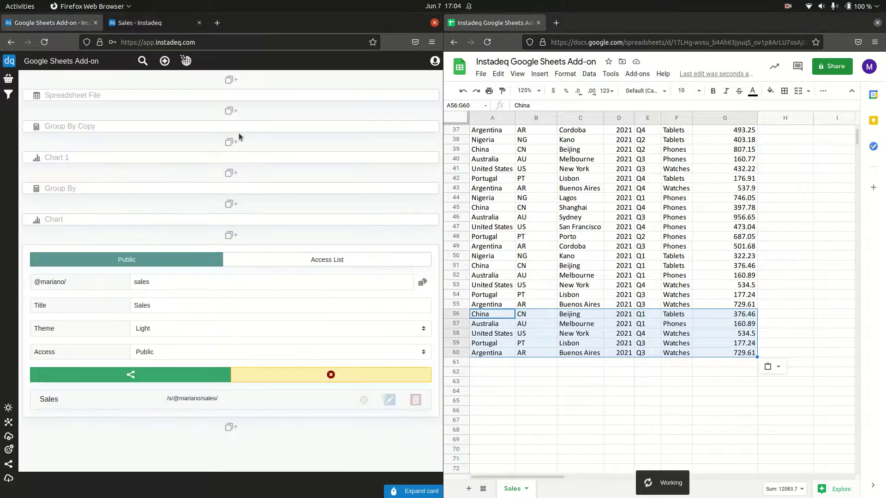
mouse_move(229, 158)
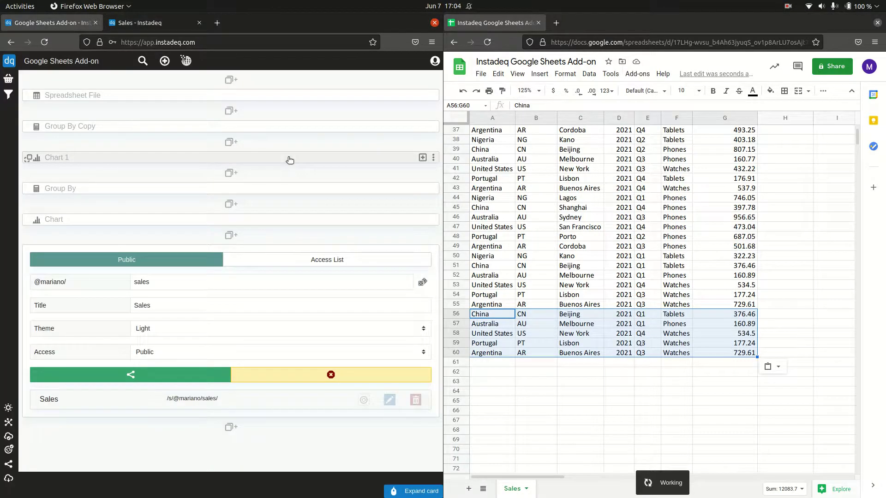
left_click(152, 23)
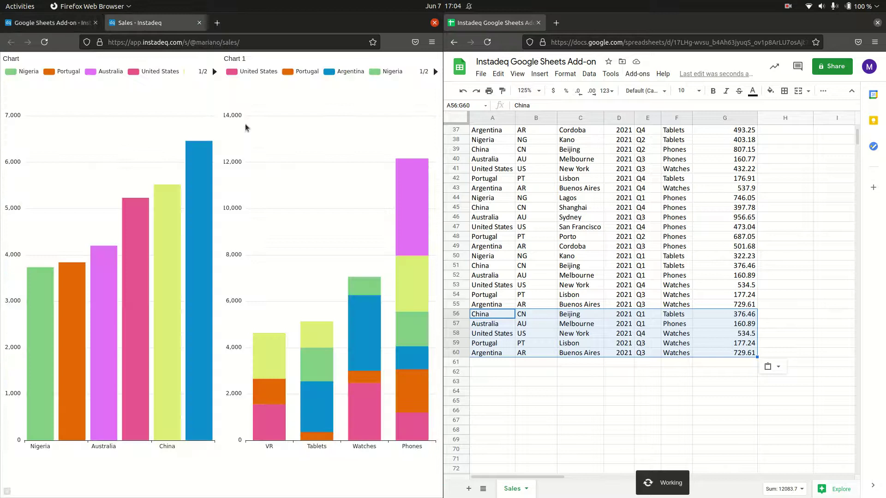